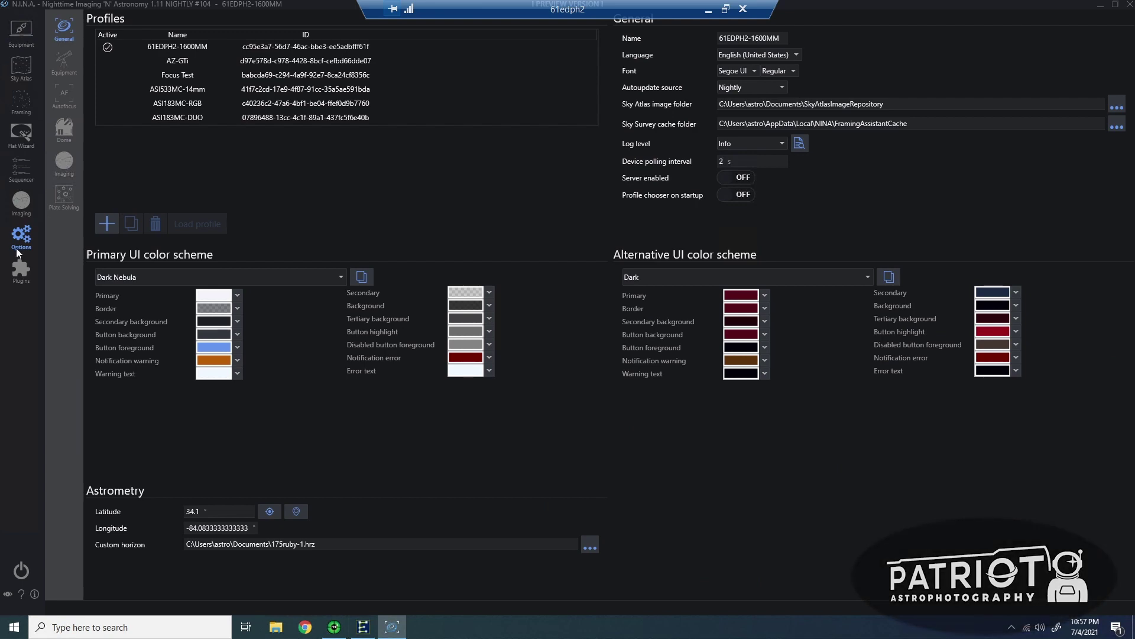
Review the Three Point Polar Alignment plugin under Available, then its installed description and default options.
{"action": "left_click", "coordinate": [20, 266]}
{"action": "left_click", "coordinate": [63, 61]}
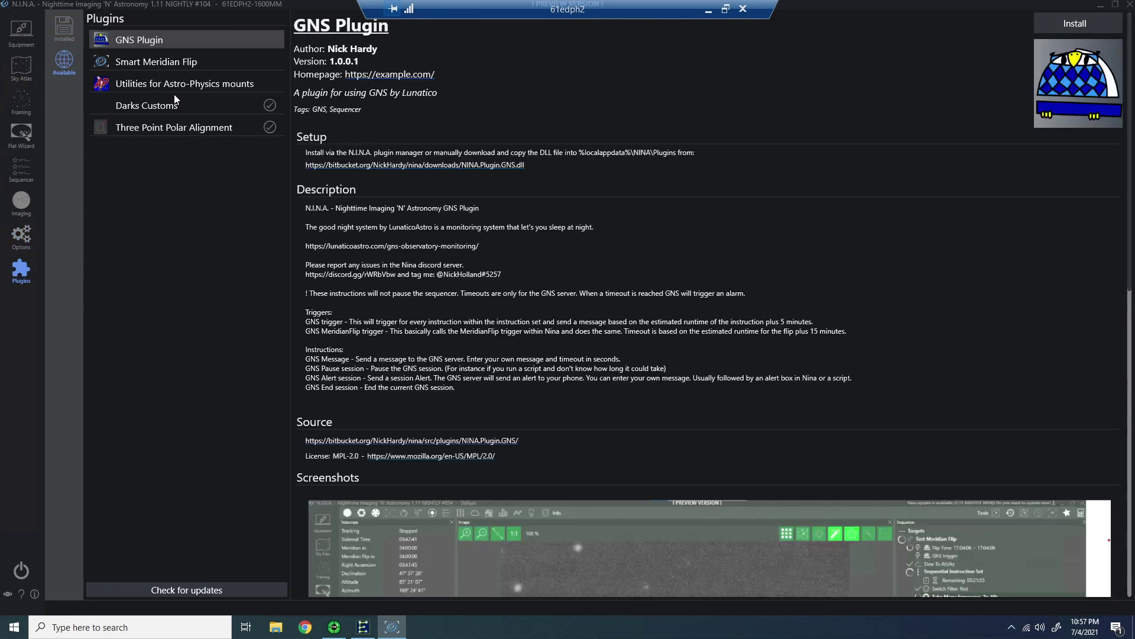
{"action": "left_click", "coordinate": [233, 129]}
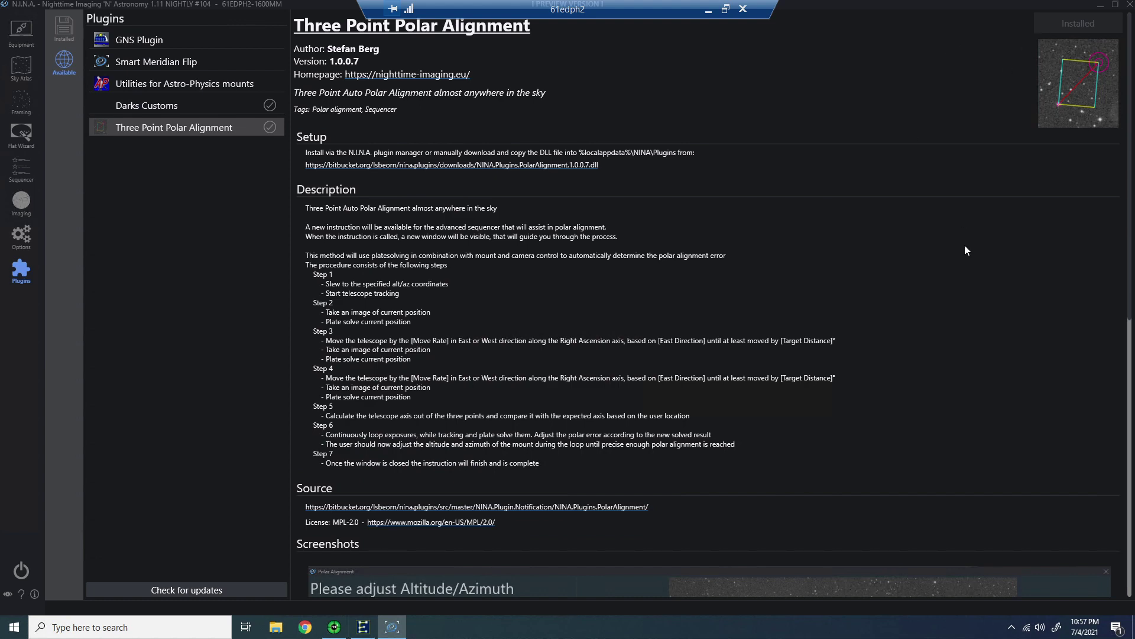
{"action": "scroll", "coordinate": [968, 250], "scroll_direction": "down", "scroll_amount": 14}
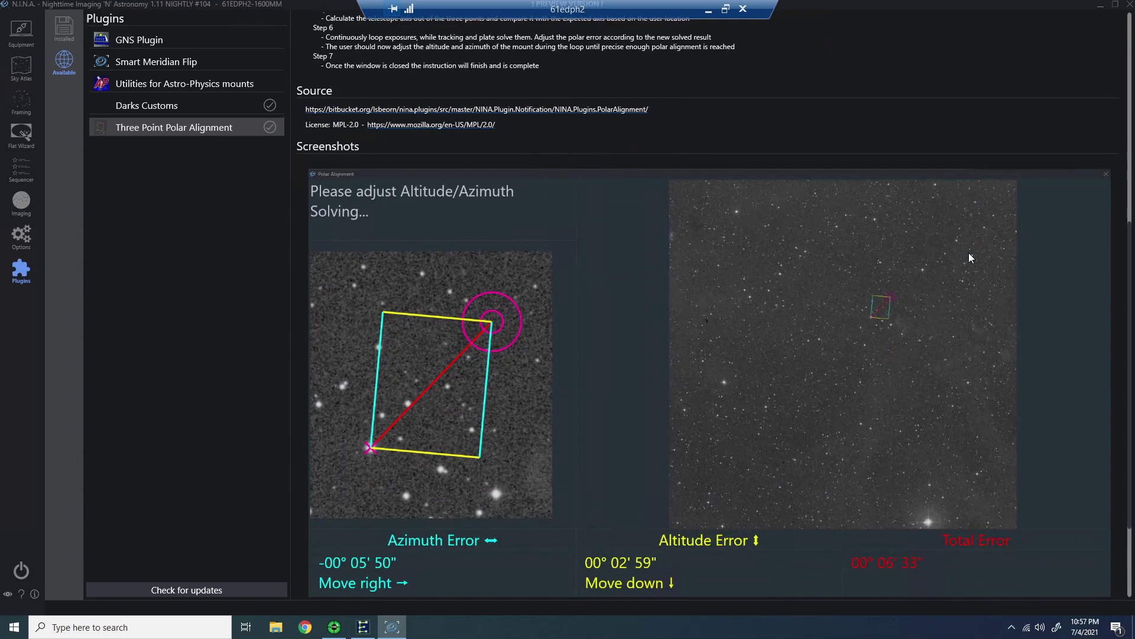
{"action": "scroll", "coordinate": [970, 257], "scroll_direction": "down", "scroll_amount": 5}
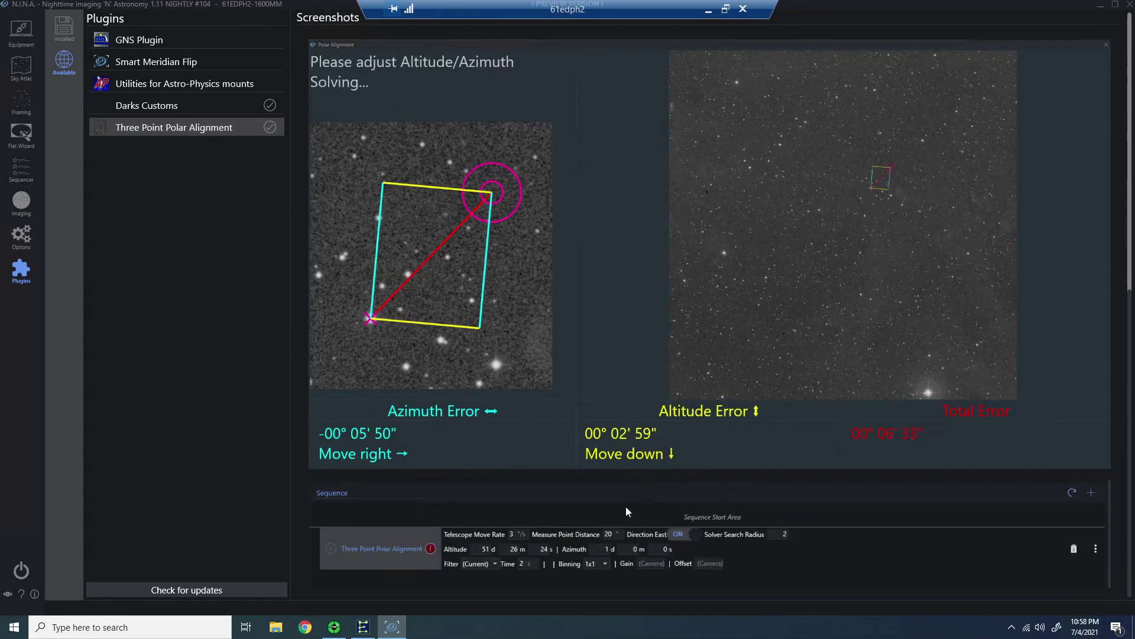
{"action": "left_click", "coordinate": [64, 28]}
{"action": "left_click", "coordinate": [162, 61]}
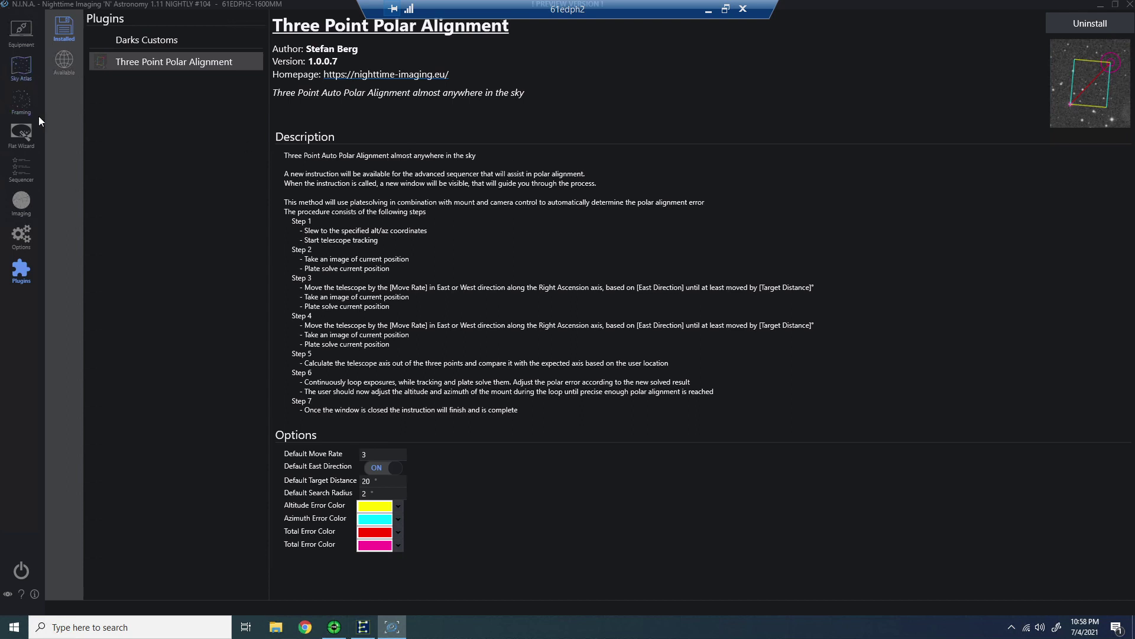
Add a Three Point Polar Alignment instruction to the advanced sequencer.
{"action": "left_click", "coordinate": [21, 173]}
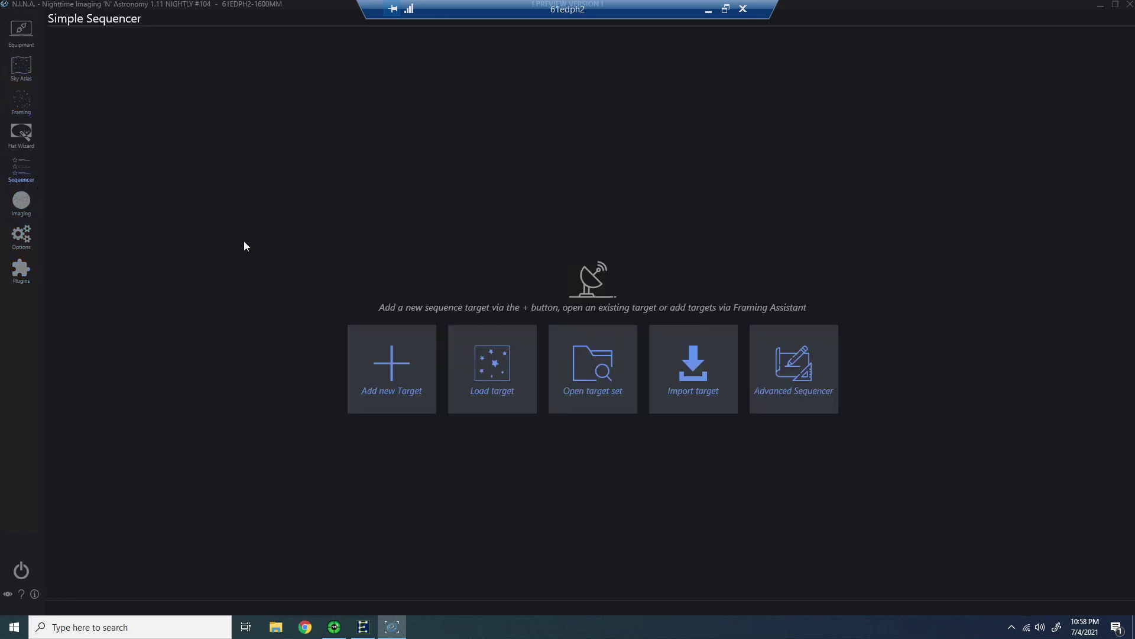
{"action": "left_click", "coordinate": [755, 338]}
{"action": "scroll", "coordinate": [952, 388], "scroll_direction": "down", "scroll_amount": 5}
{"action": "scroll", "coordinate": [1066, 375], "scroll_direction": "down", "scroll_amount": 6}
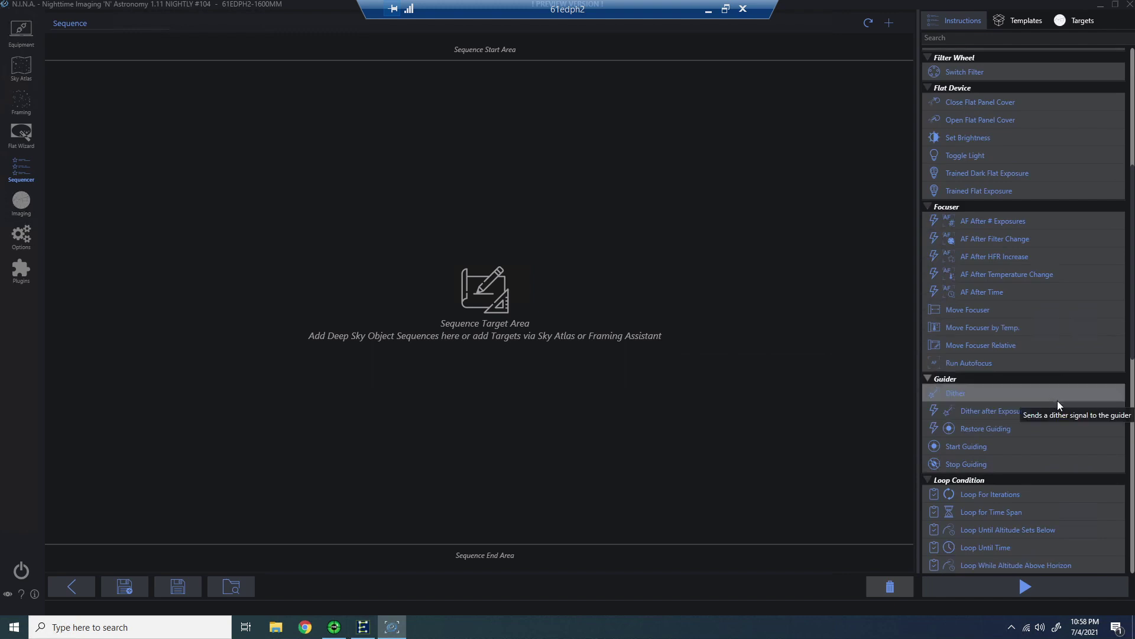
{"action": "scroll", "coordinate": [1057, 400], "scroll_direction": "down", "scroll_amount": 5}
{"action": "scroll", "coordinate": [1069, 409], "scroll_direction": "down", "scroll_amount": 5}
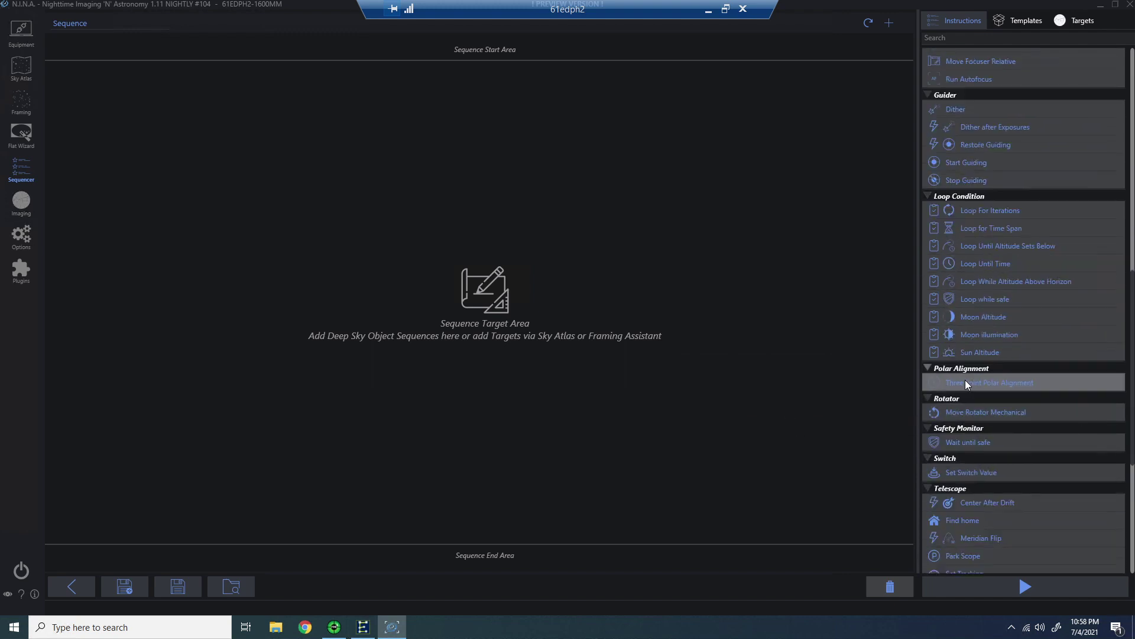
{"action": "left_click_drag", "start_coordinate": [975, 375], "coordinate": [550, 361]}
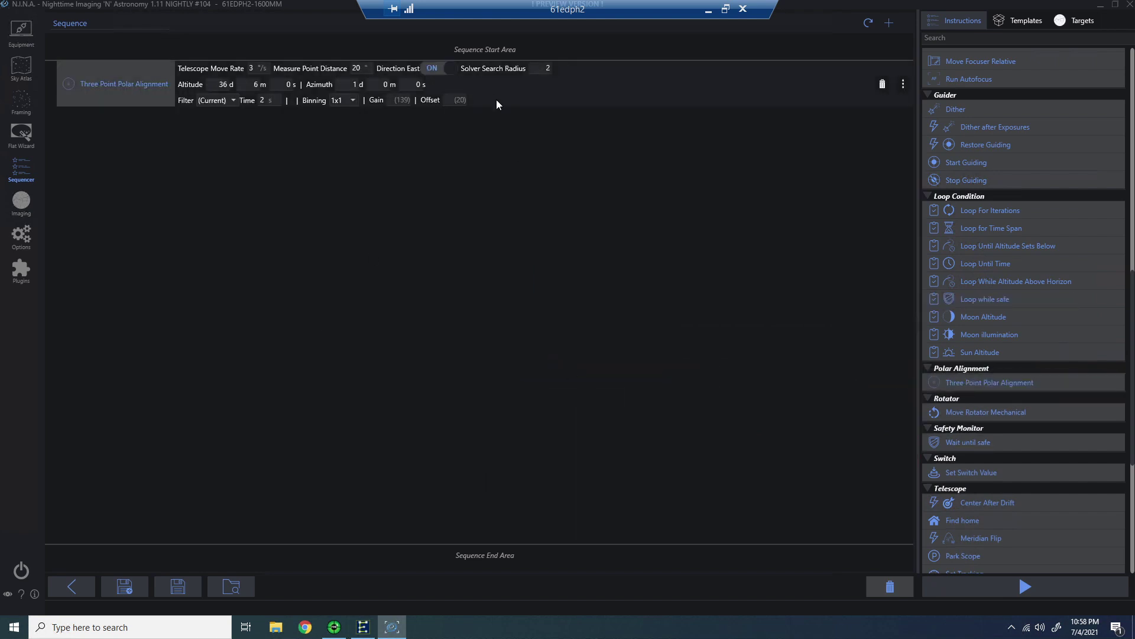
Edit the exposure time, set the filter to L, and start the alignment sequence.
{"action": "double_click", "coordinate": [264, 99]}
{"action": "left_click", "coordinate": [217, 101]}
{"action": "left_click", "coordinate": [222, 124]}
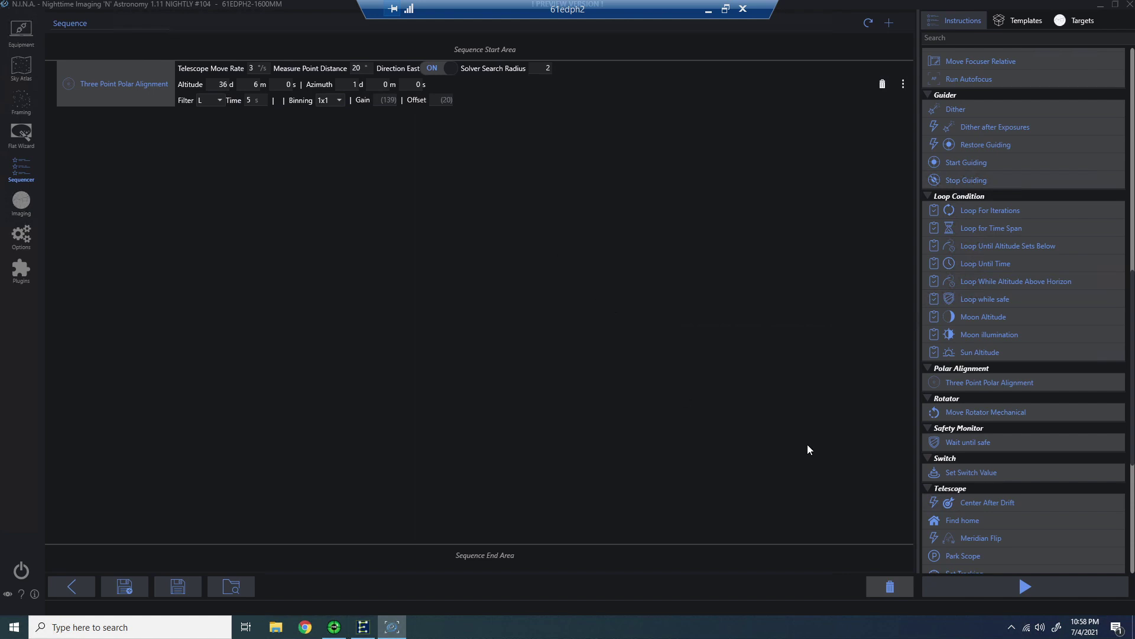
{"action": "left_click", "coordinate": [1028, 585]}
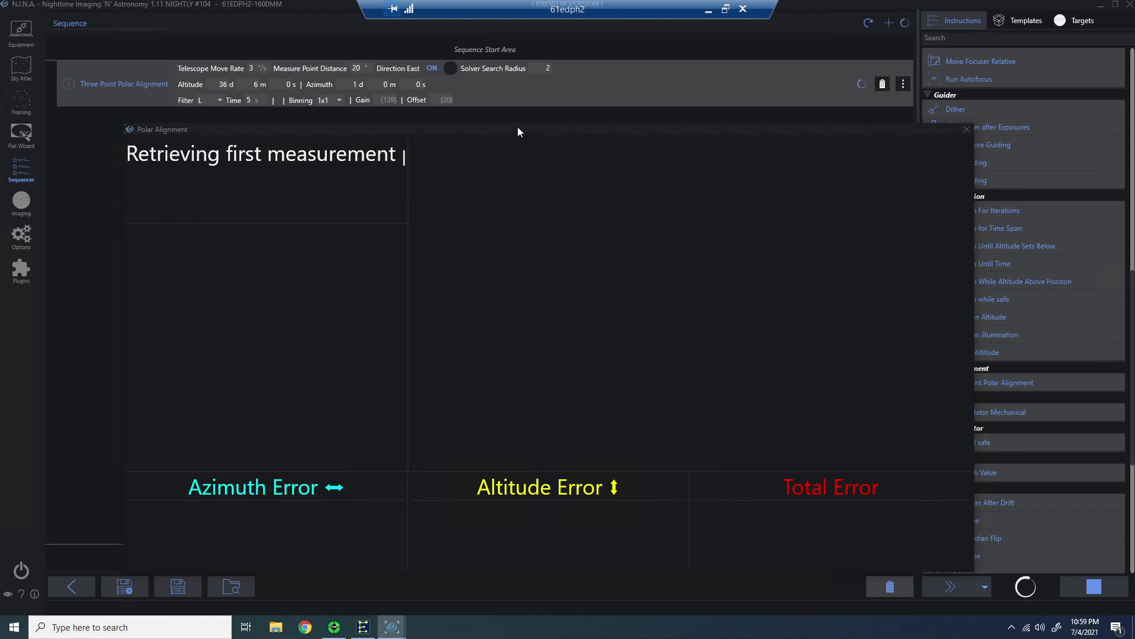
Move the Polar Alignment window up and to the left while the three points are solved.
{"action": "left_click_drag", "start_coordinate": [518, 130], "coordinate": [484, 96]}
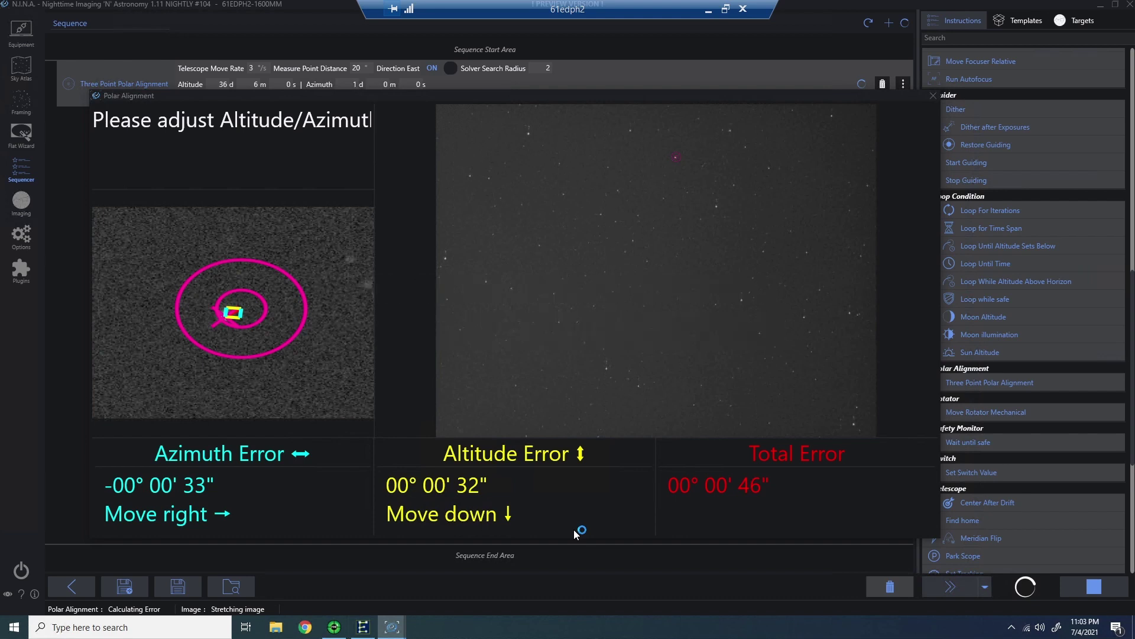
Close the finished Polar Alignment results and delete the instruction from the sequence.
{"action": "left_click", "coordinate": [933, 95]}
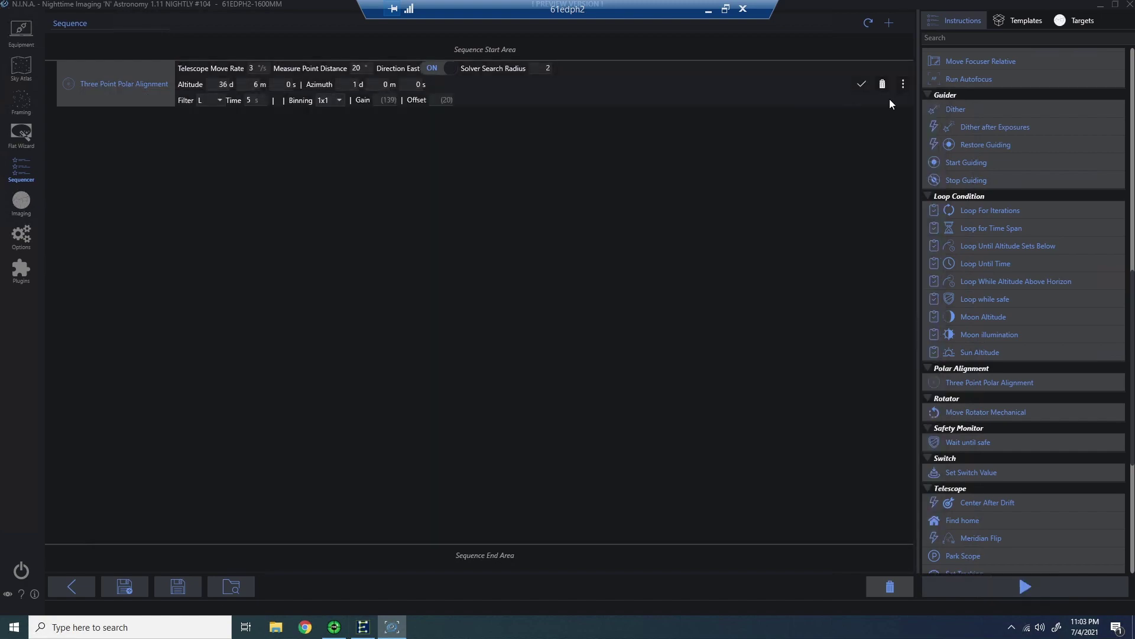
{"action": "left_click", "coordinate": [882, 84]}
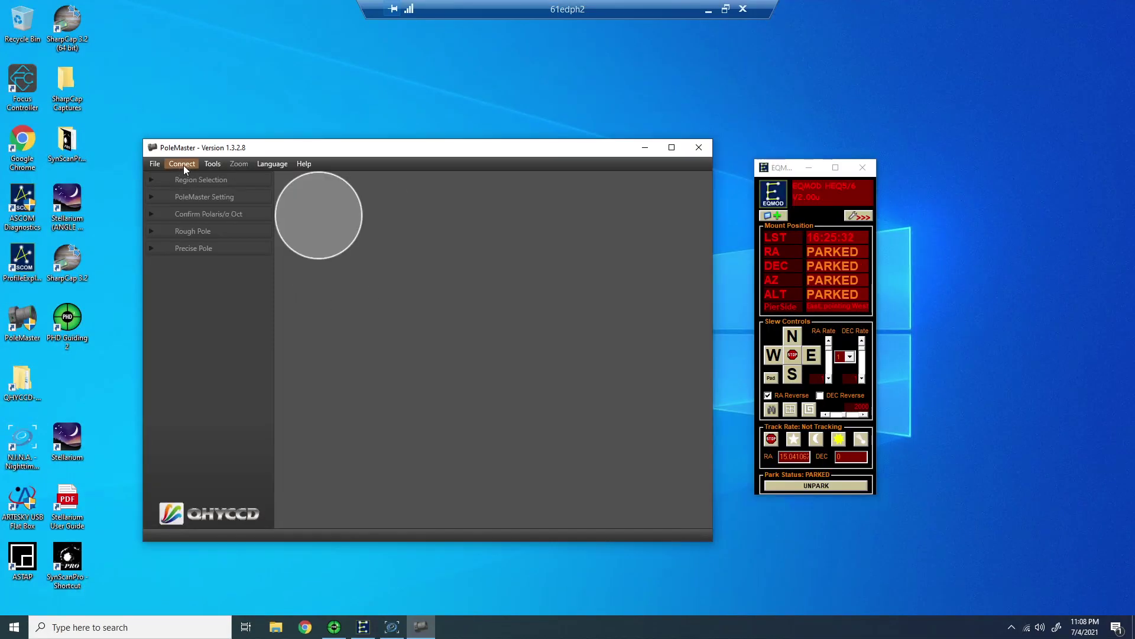
Connect the PoleMaster camera, maximize it, and match Polaris to the rotated template.
{"action": "left_click", "coordinate": [183, 166]}
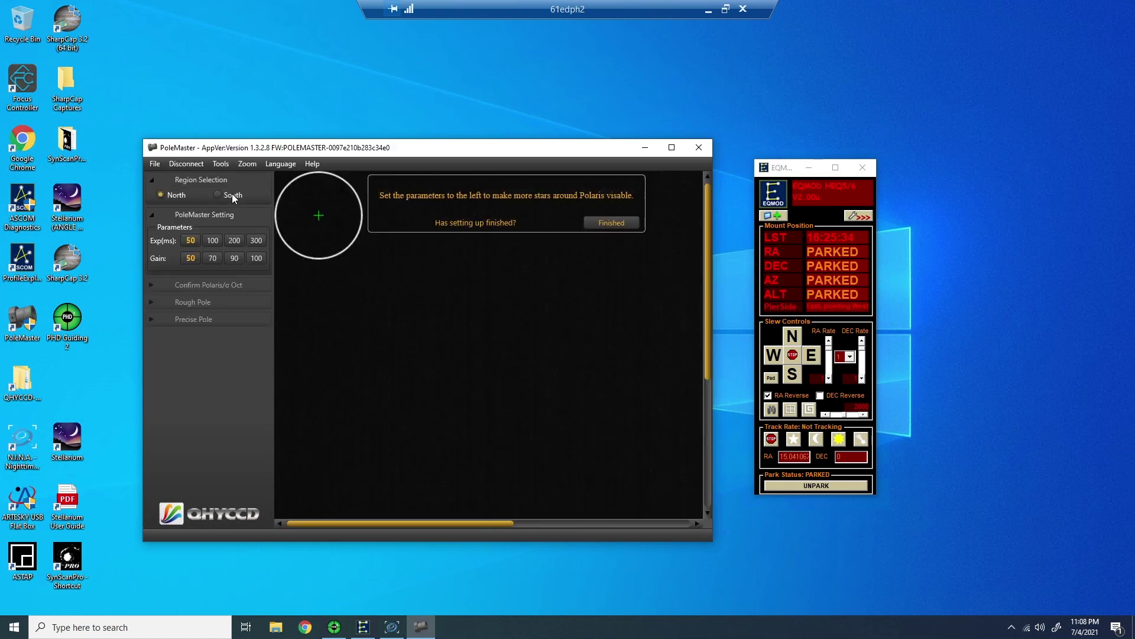
{"action": "double_click", "coordinate": [355, 148]}
{"action": "left_click", "coordinate": [468, 78]}
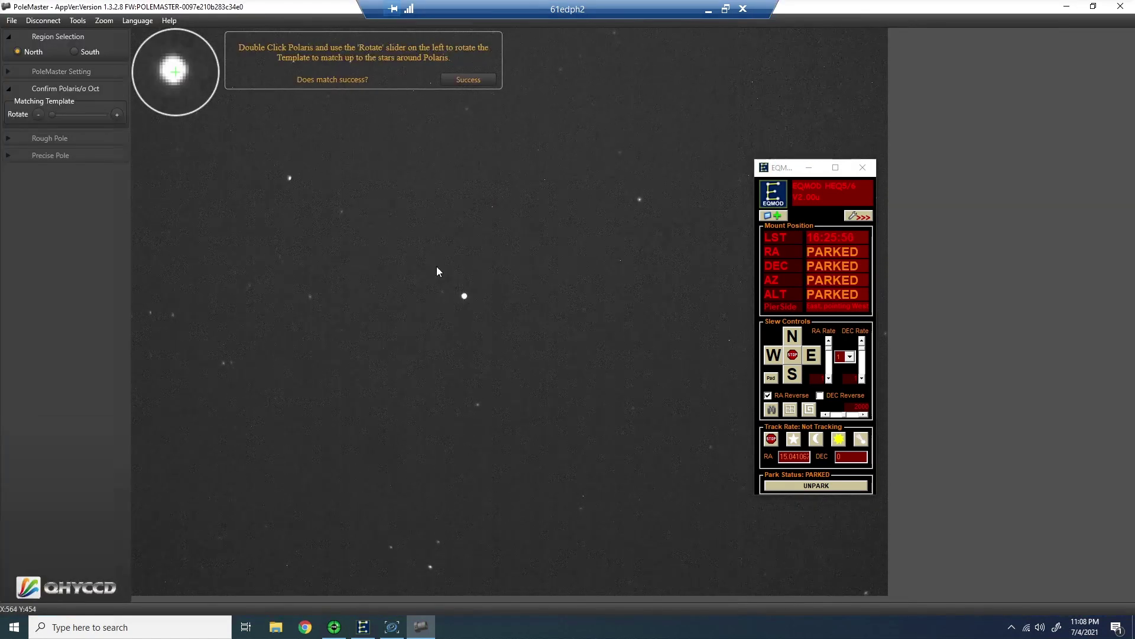
{"action": "double_click", "coordinate": [464, 295]}
{"action": "mouse_move", "coordinate": [87, 115]}
{"action": "left_mouse_down"}
{"action": "mouse_move", "coordinate": [38, 112]}
{"action": "mouse_move", "coordinate": [105, 115]}
{"action": "left_mouse_up"}
{"action": "left_click", "coordinate": [469, 80]}
{"action": "key", "text": "Return"}
Mark the reference star at three RA positions, unparking and slewing the mount east in EQMOD.
{"action": "double_click", "coordinate": [540, 215]}
{"action": "left_click", "coordinate": [816, 485]}
{"action": "left_click", "coordinate": [813, 357]}
{"action": "left_click", "coordinate": [468, 80]}
{"action": "double_click", "coordinate": [567, 253]}
{"action": "double_click", "coordinate": [241, 375]}
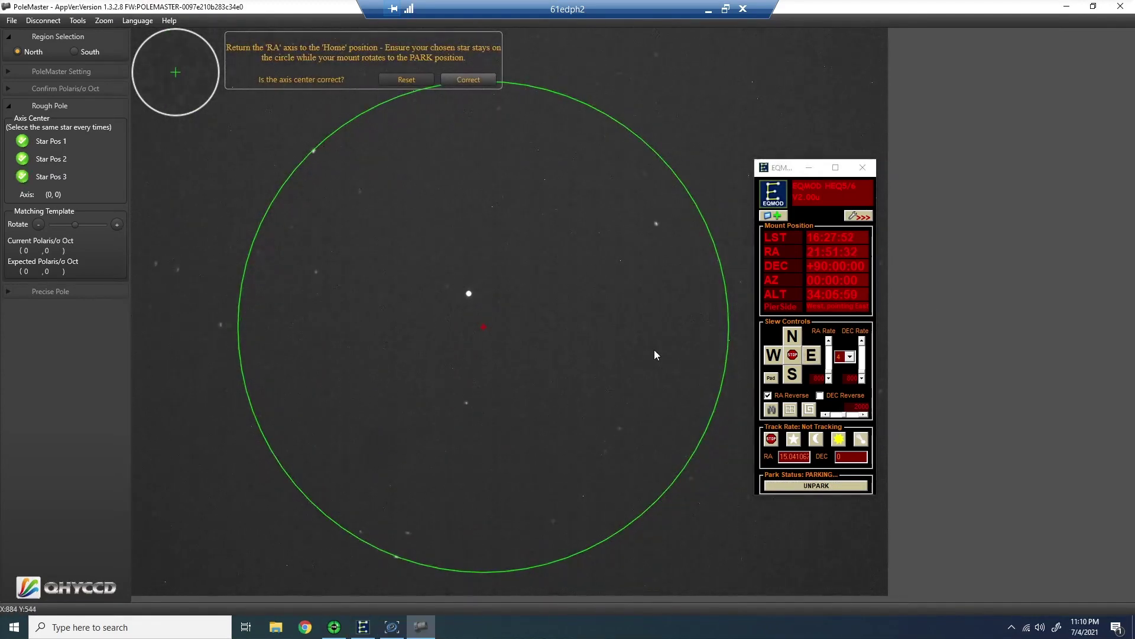
Accept the axis center (595, 505) and mark Polaris: current 561,453 versus expected 564,435.
{"action": "left_click", "coordinate": [470, 81]}
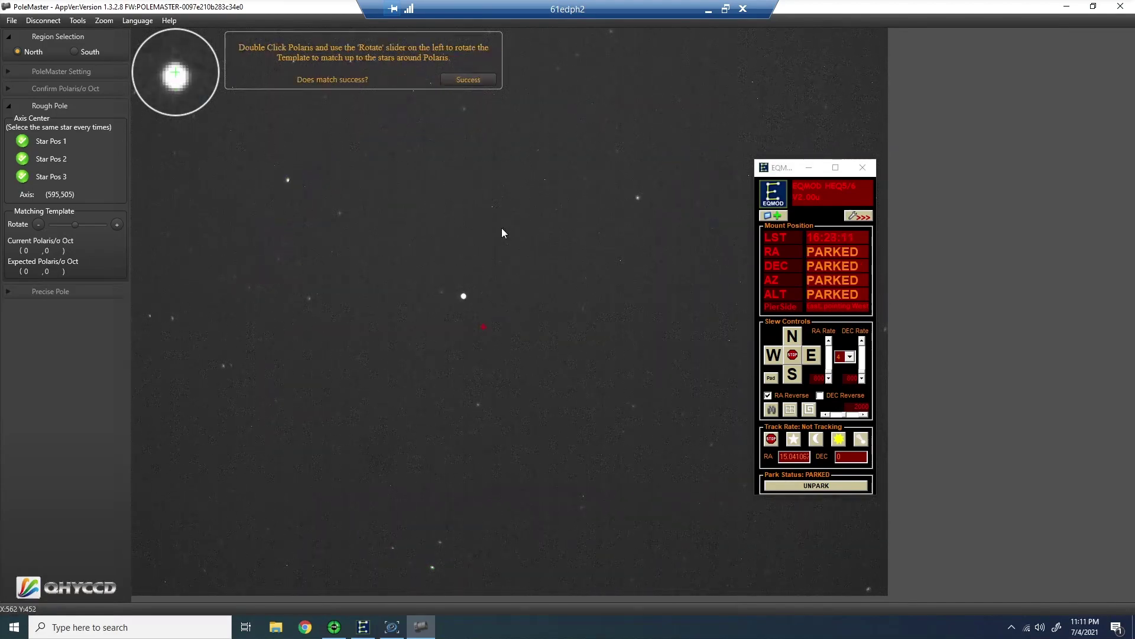
{"action": "double_click", "coordinate": [465, 289]}
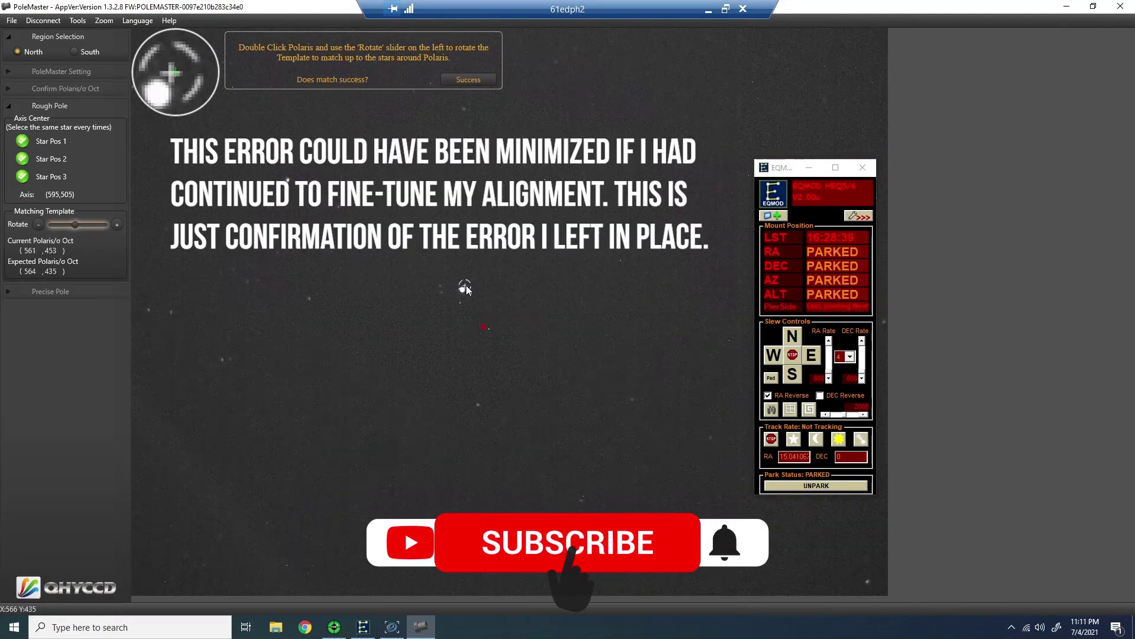